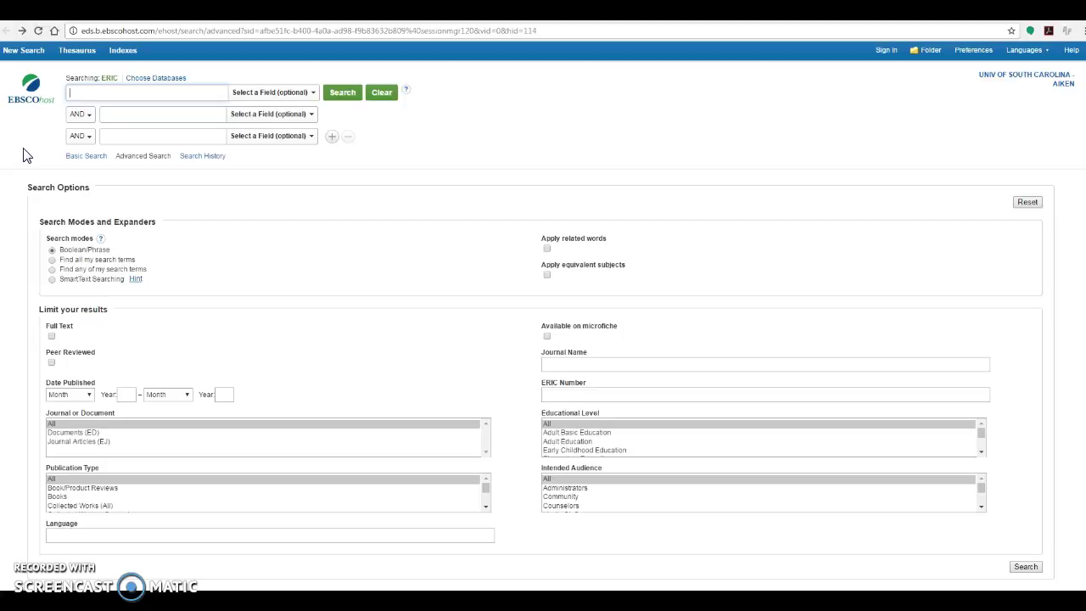
- Search ERIC for 'social studies' AND 'literacy' using the first two search boxes
text(social st)
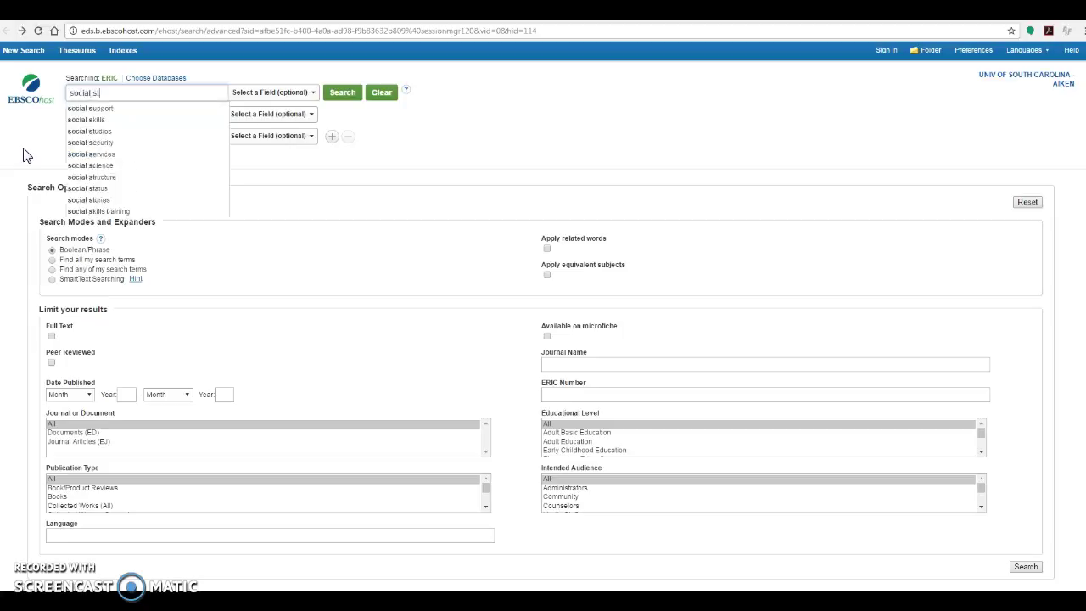
text(udies)
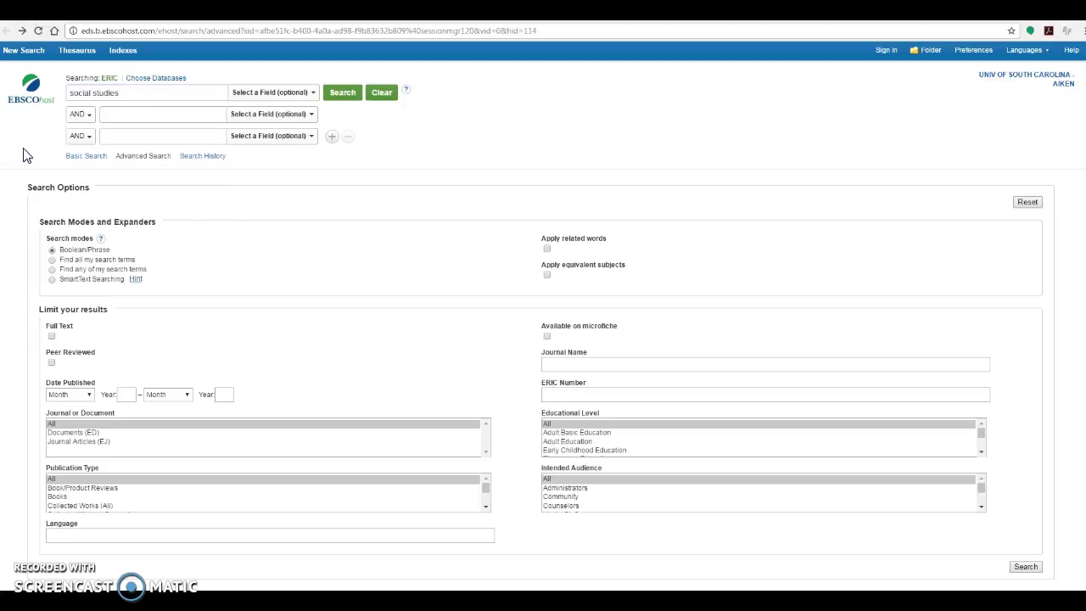
key(Tab)
text(lit)
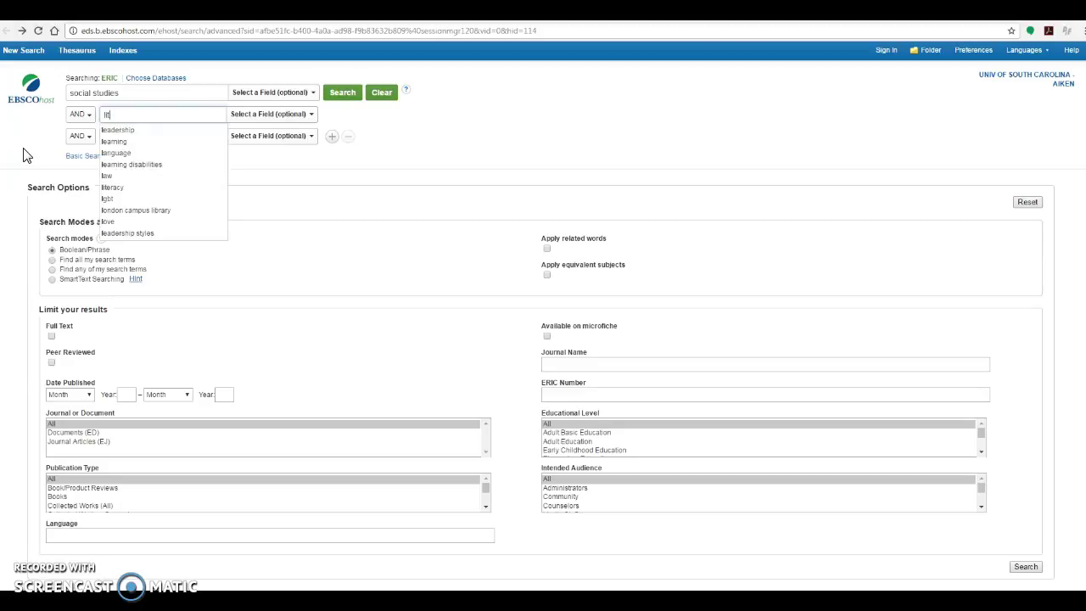
text(eracy)
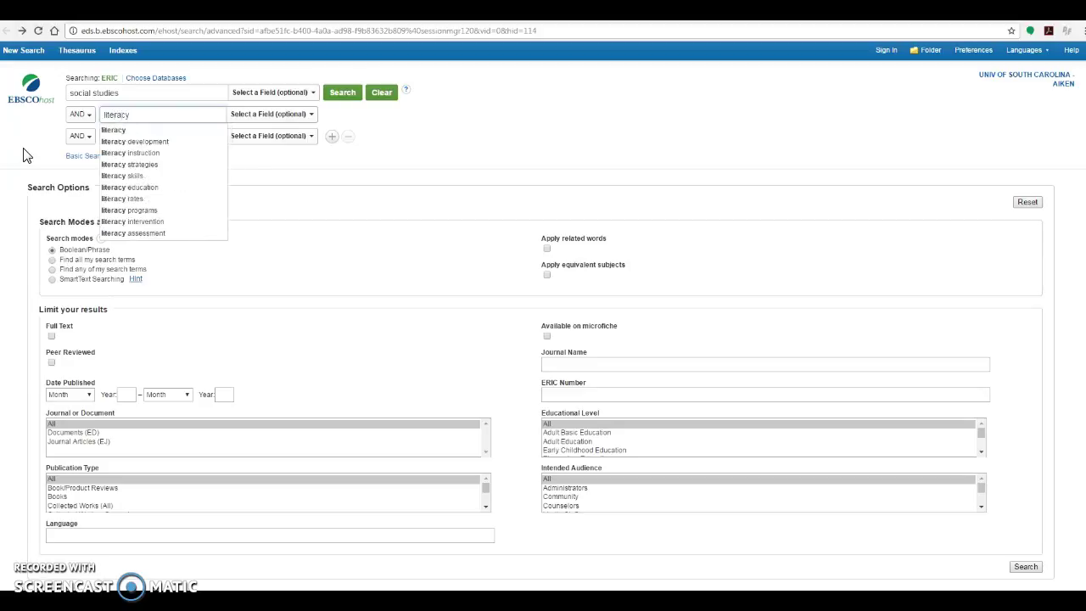
click(428, 129)
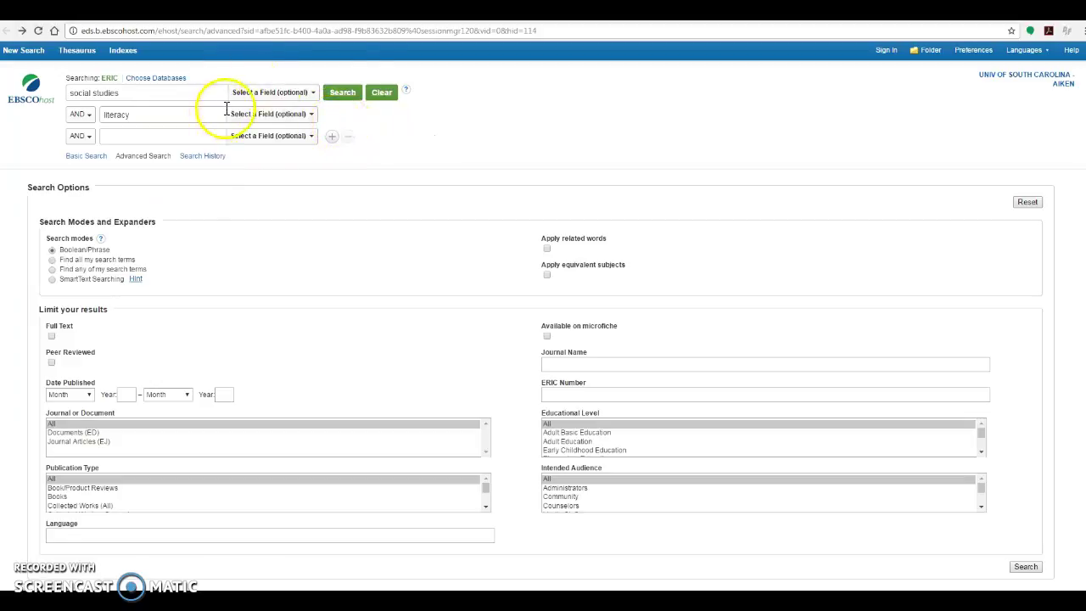
click(342, 91)
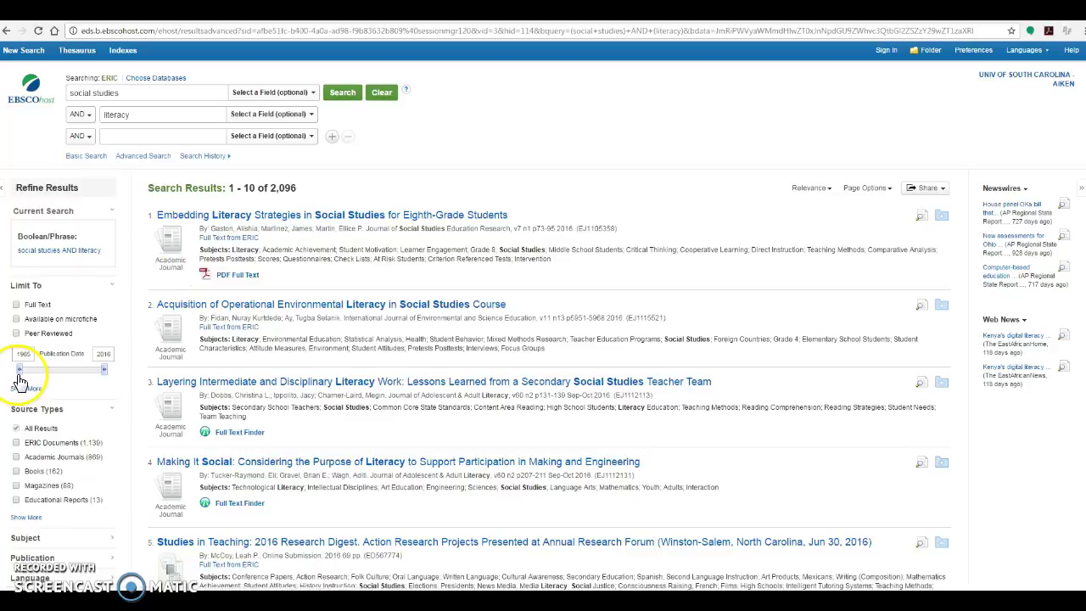
- Set the Publication Date limiter to 2000–2016, cutting results to 1,092
scroll(15, 322, down, 2)
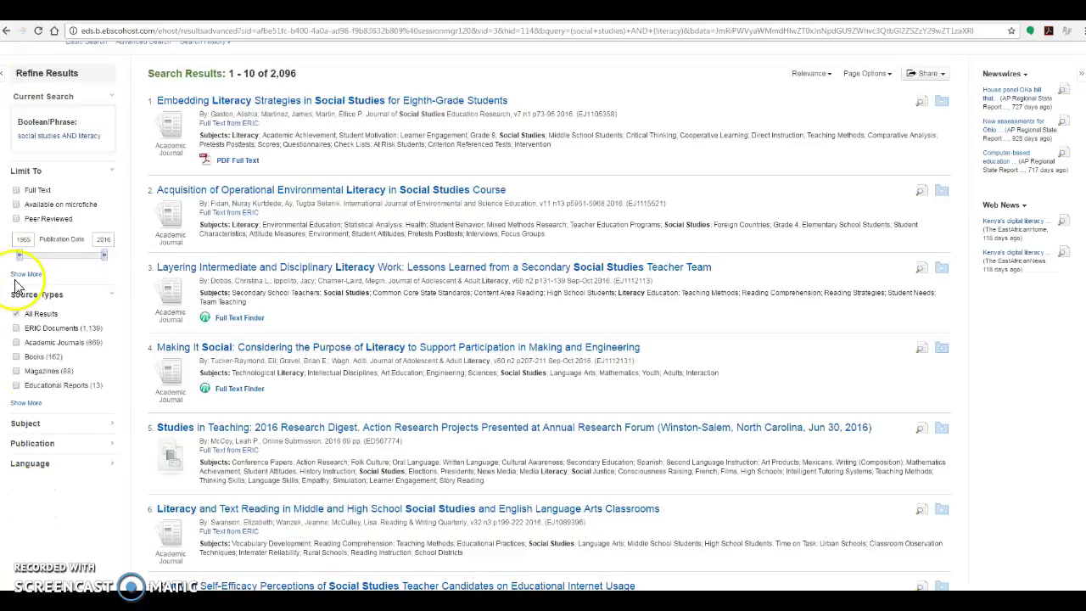
drag(19, 255, 81, 264)
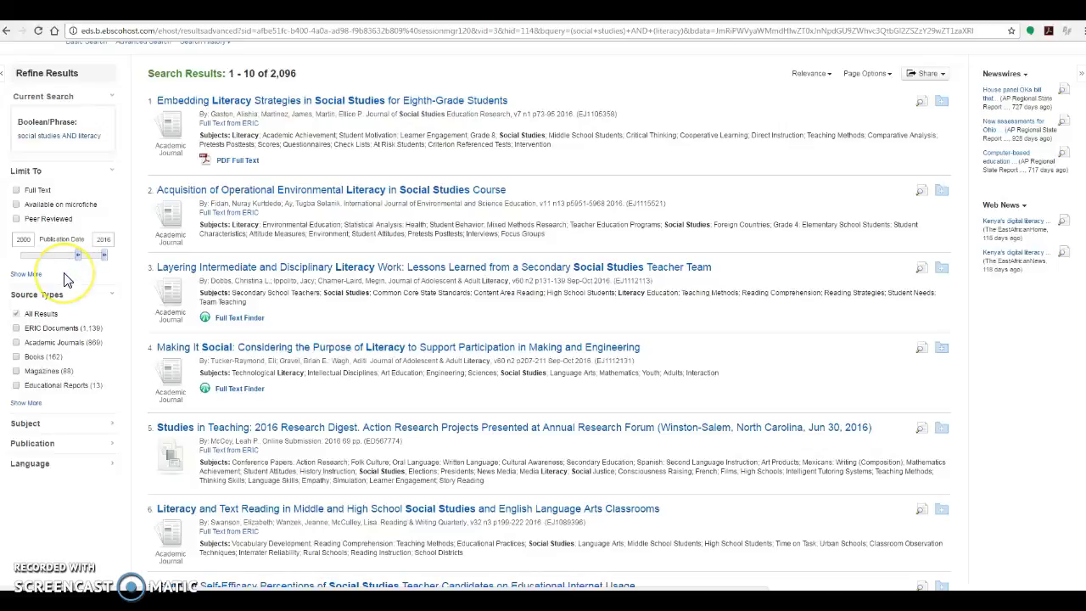
click(25, 244)
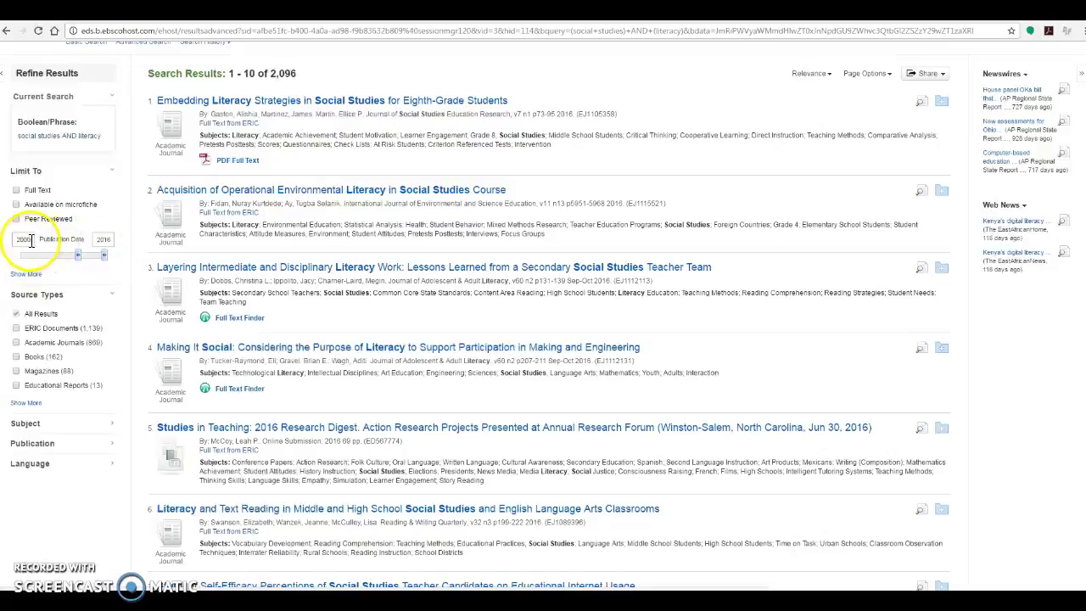
double_click(28, 241)
key(Return)
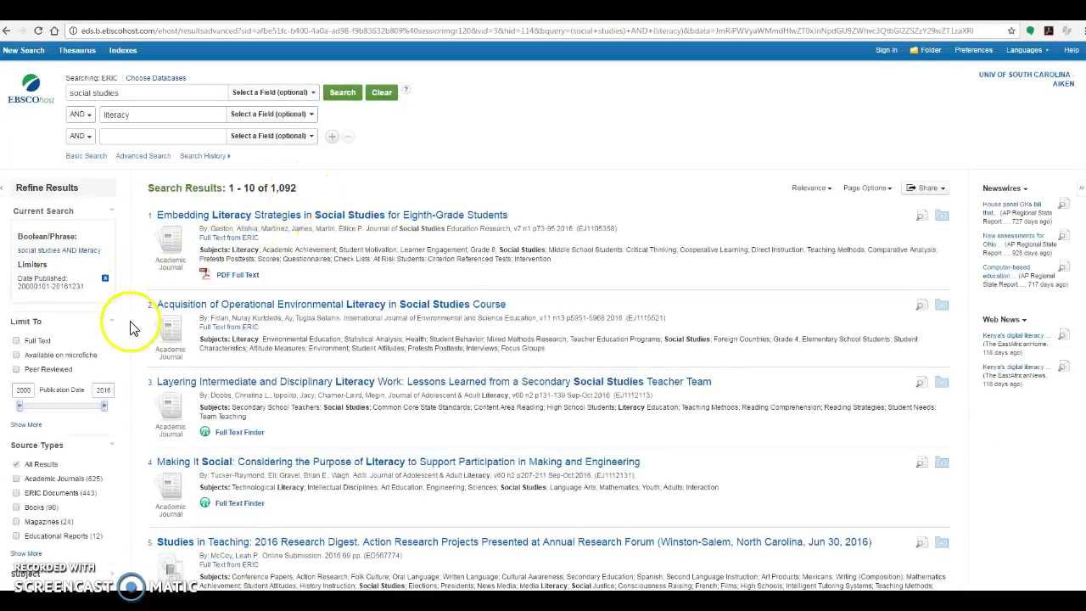
- Limit the results to the Academic Journals source type
scroll(152, 314, down, 2)
scroll(157, 318, down, 1)
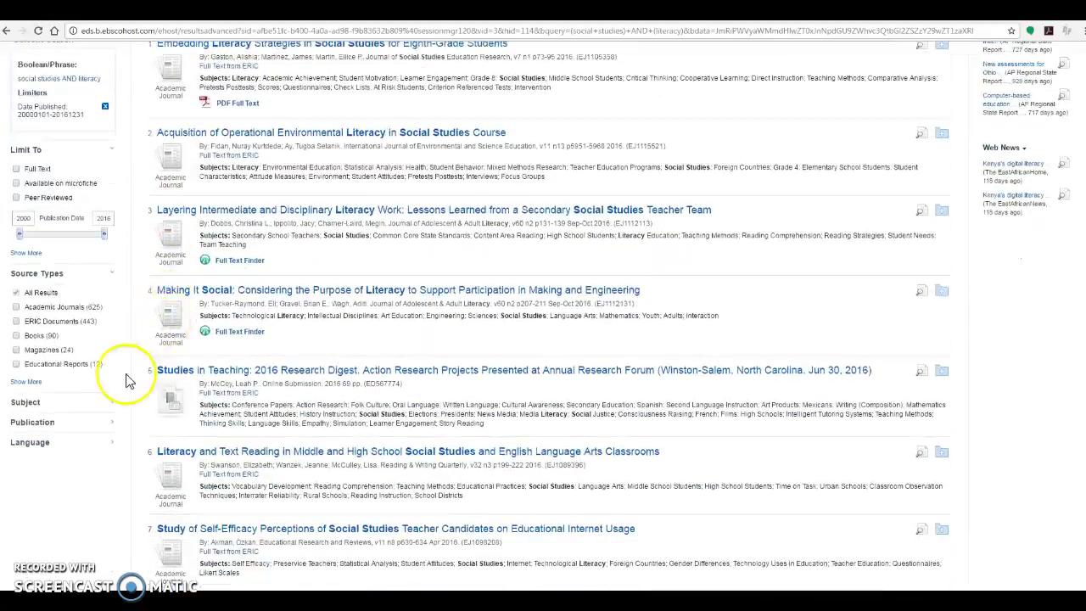
click(17, 308)
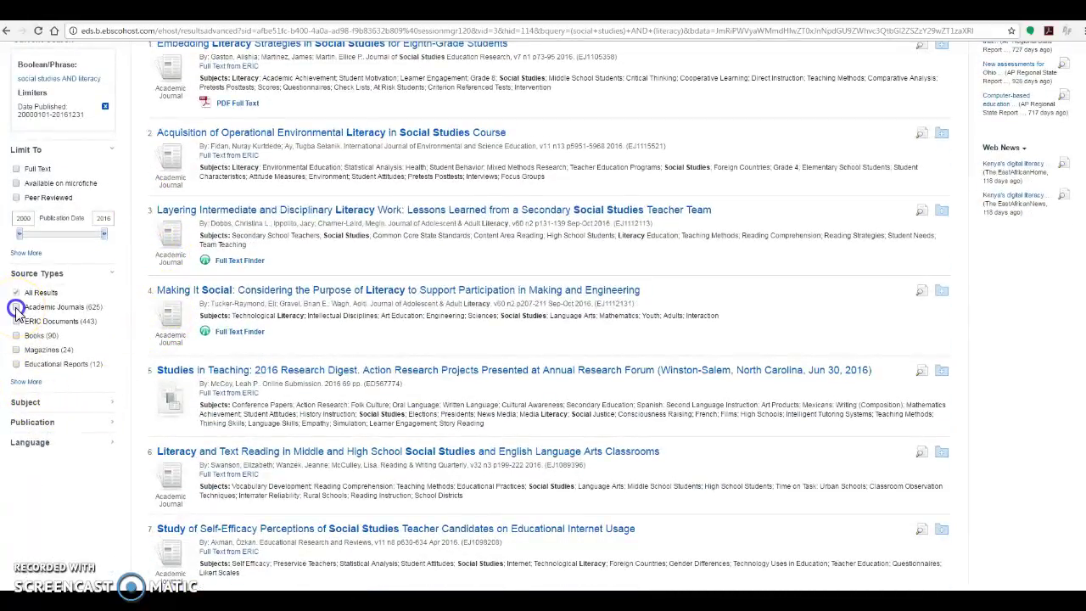
- Expand the Subject facet and apply the elementary education filter, leaving 140 results
scroll(39, 504, down, 3)
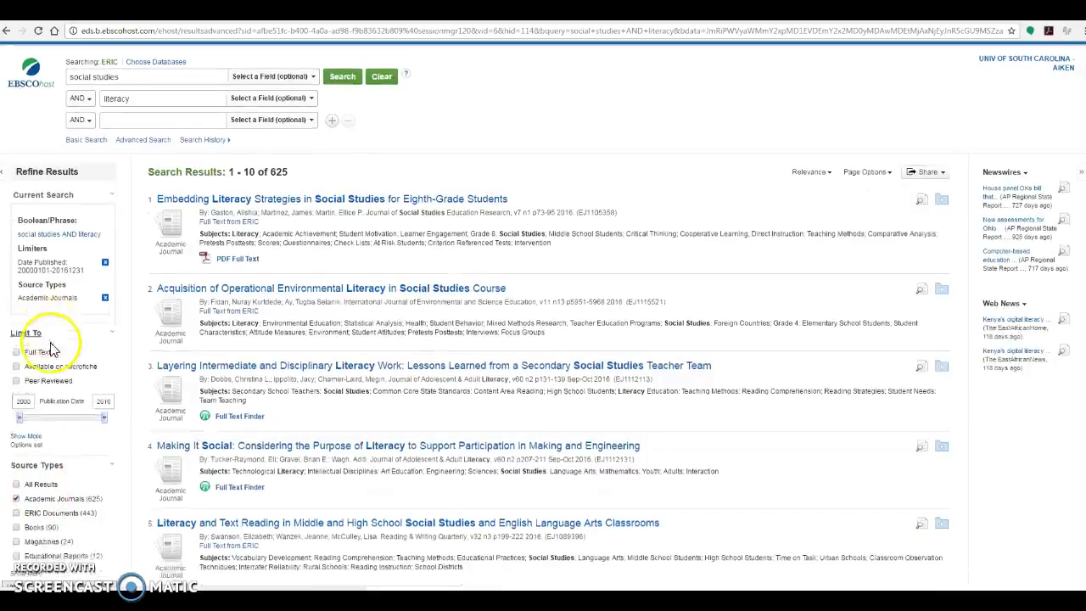
scroll(76, 406, down, 2)
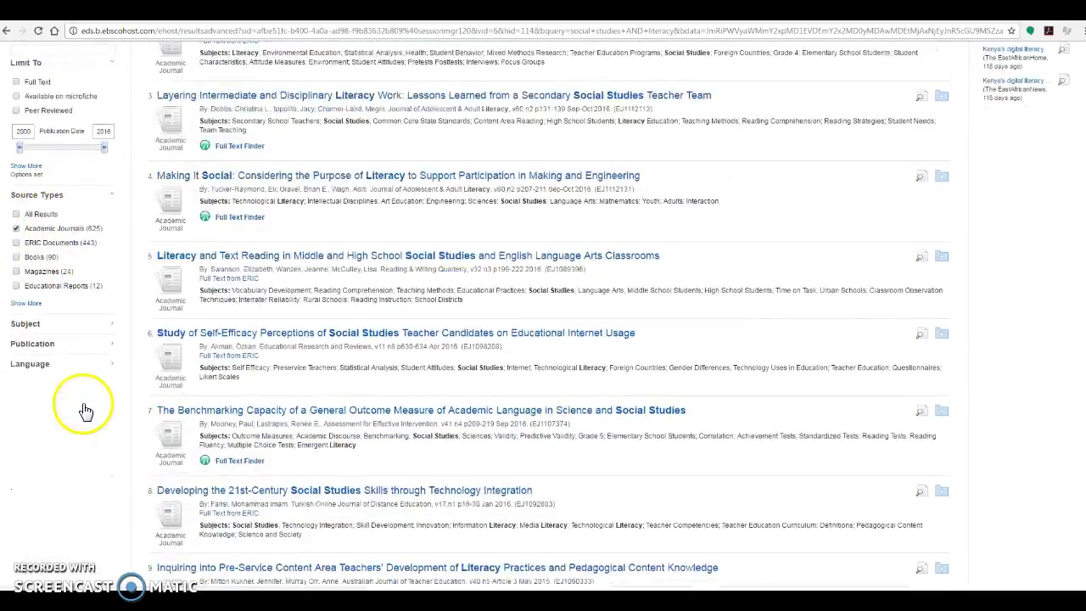
scroll(65, 479, up, 1)
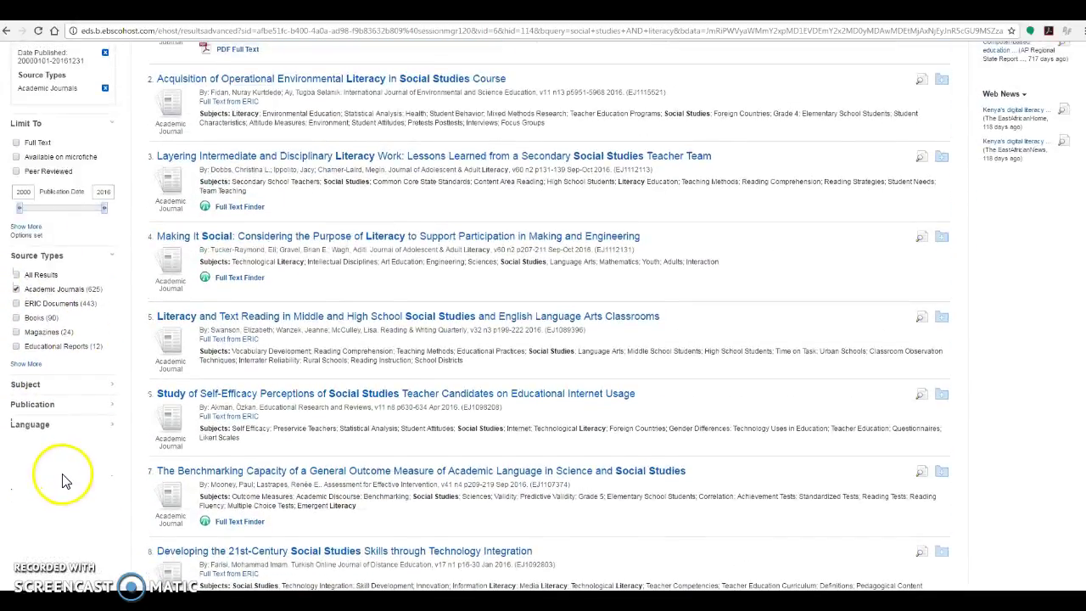
scroll(68, 475, up, 2)
scroll(73, 416, down, 1)
scroll(51, 436, down, 1)
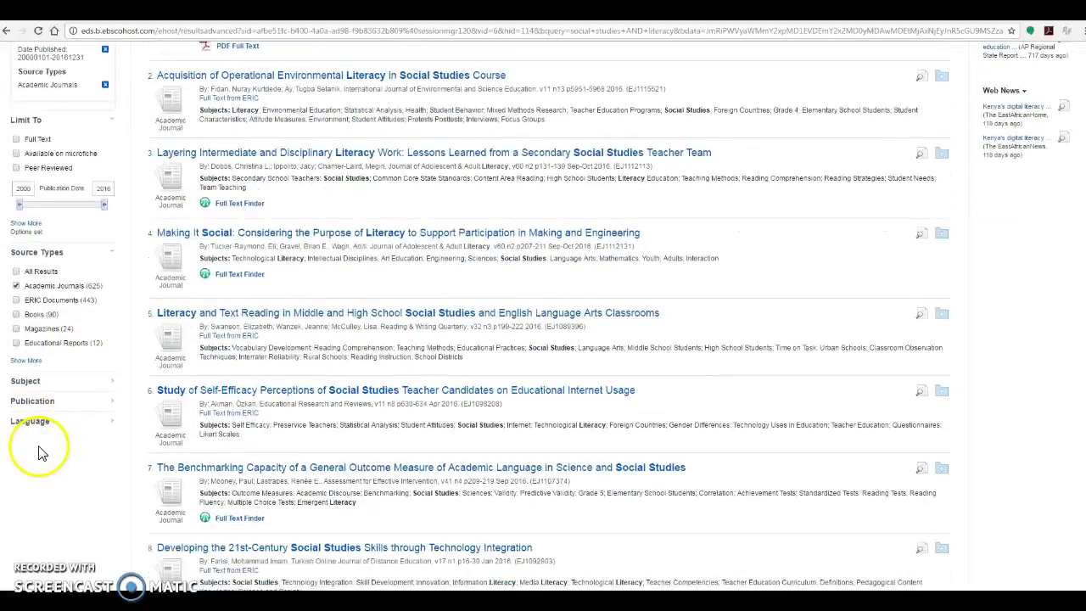
scroll(49, 451, up, 3)
scroll(51, 450, down, 3)
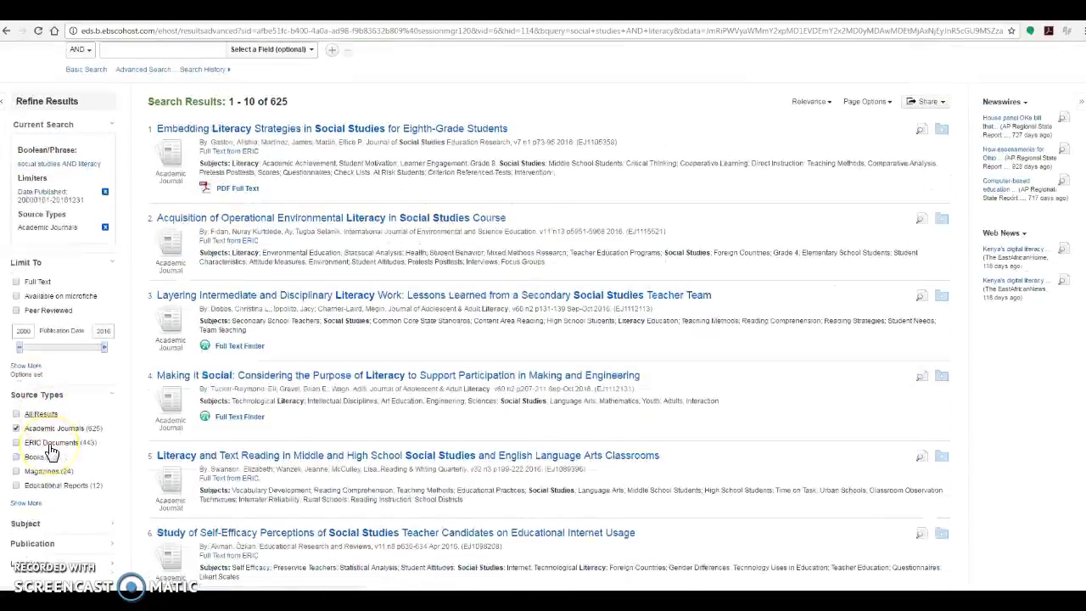
click(26, 382)
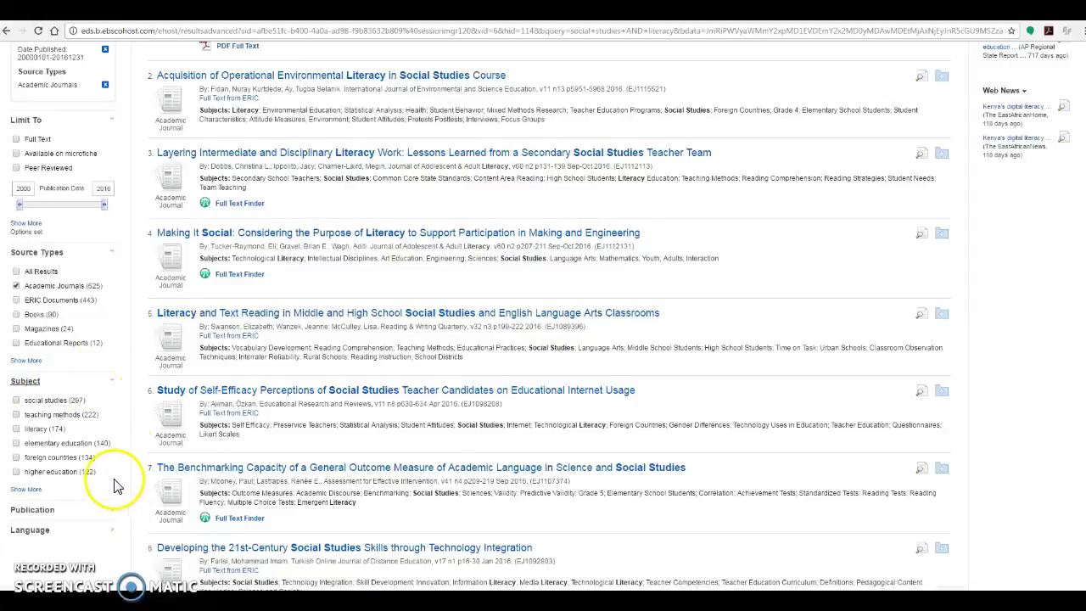
click(16, 444)
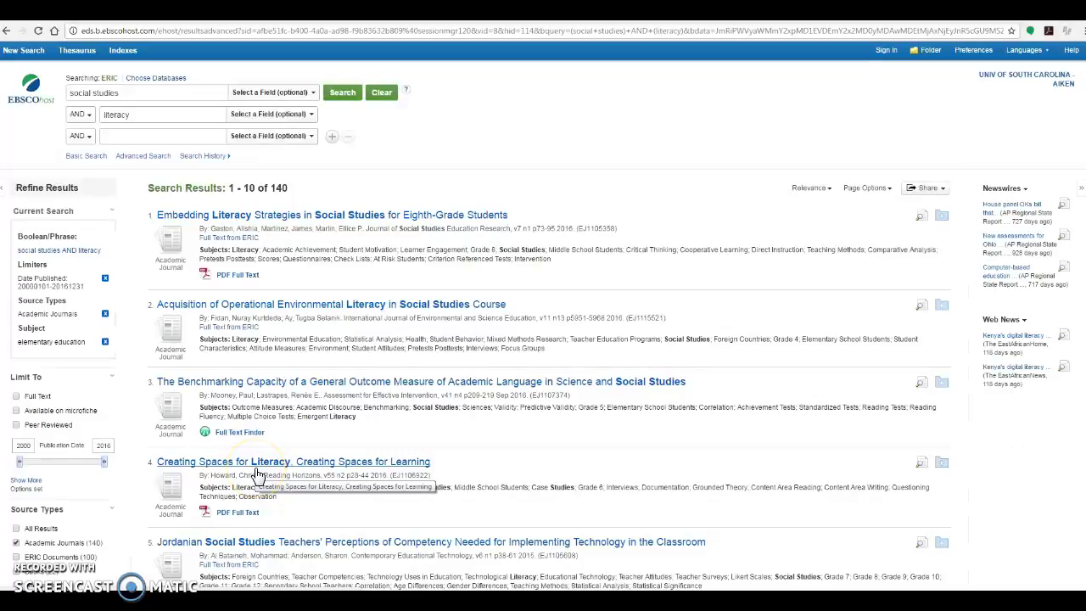
scroll(675, 304, down, 1)
scroll(675, 304, down, 3)
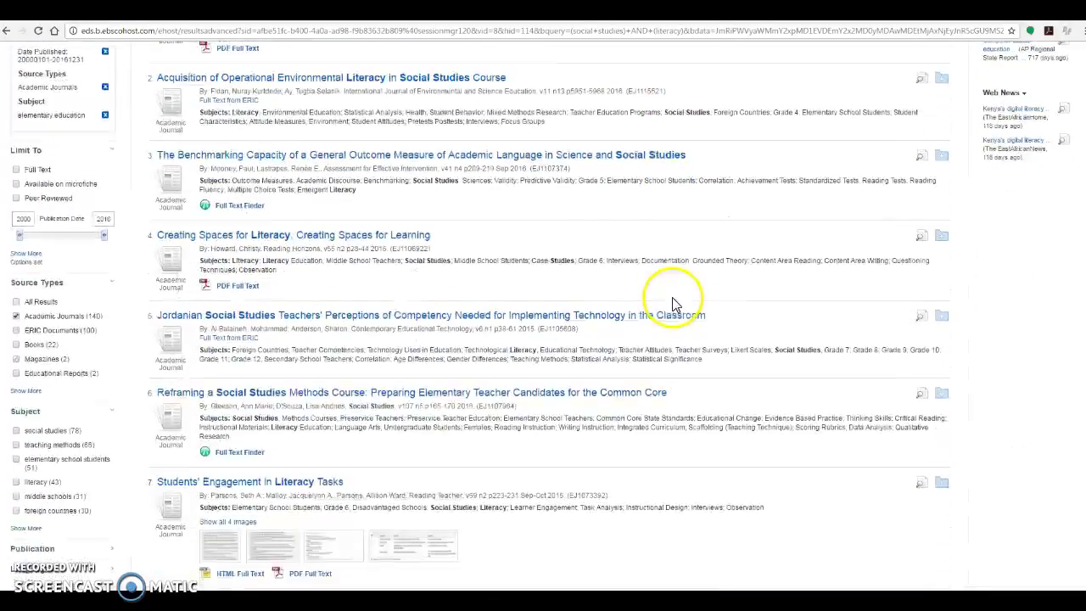
scroll(674, 303, up, 5)
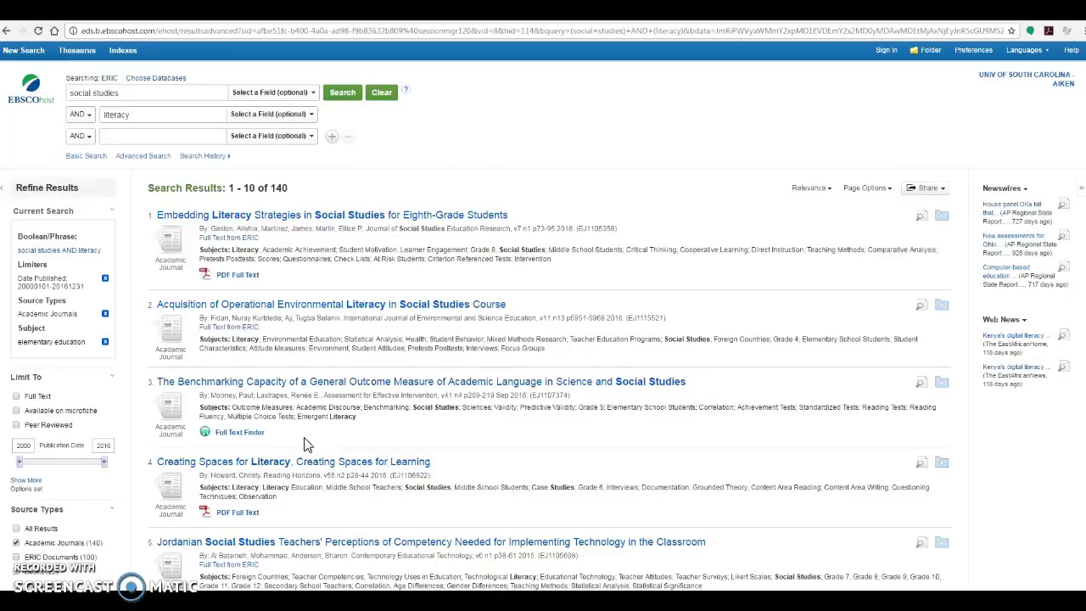
- Open the Benchmarking Capacity article's detailed record and its Full Text Finder
click(279, 381)
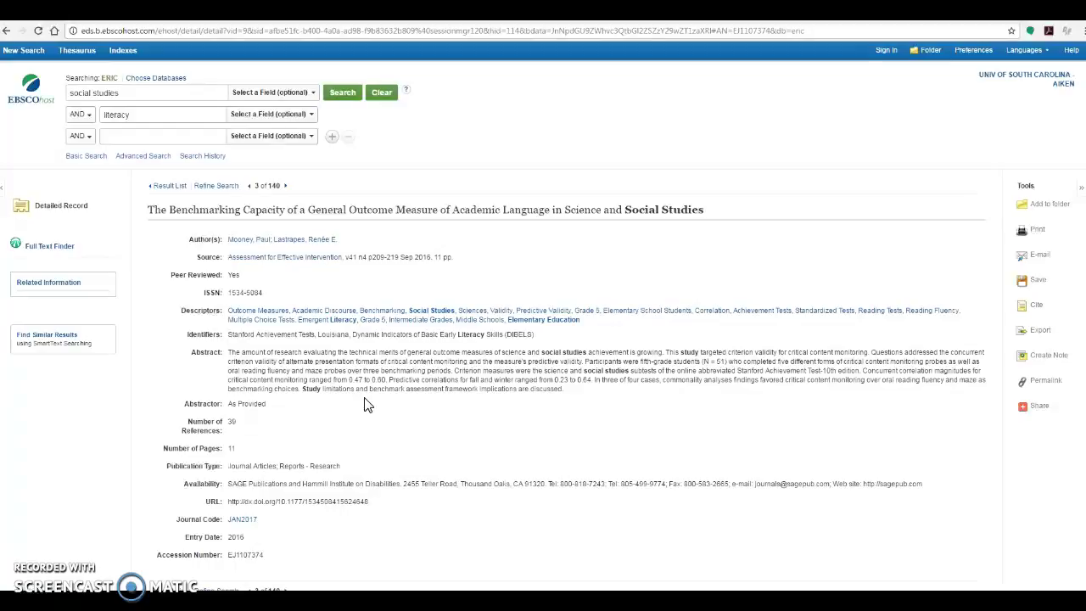
click(50, 247)
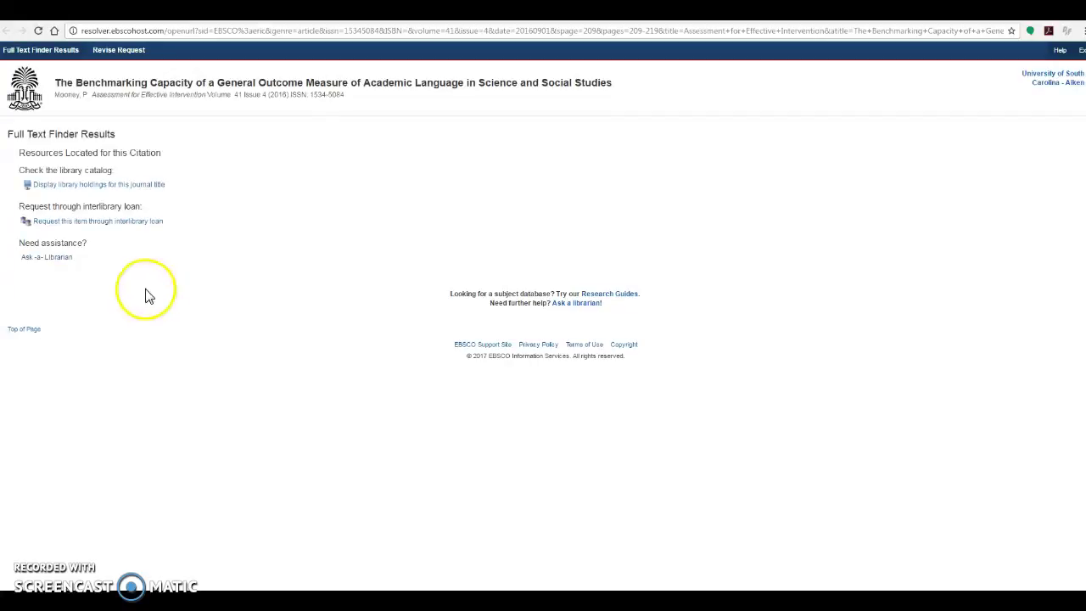
- Choose to request the benchmarking article through interlibrary loan
click(106, 222)
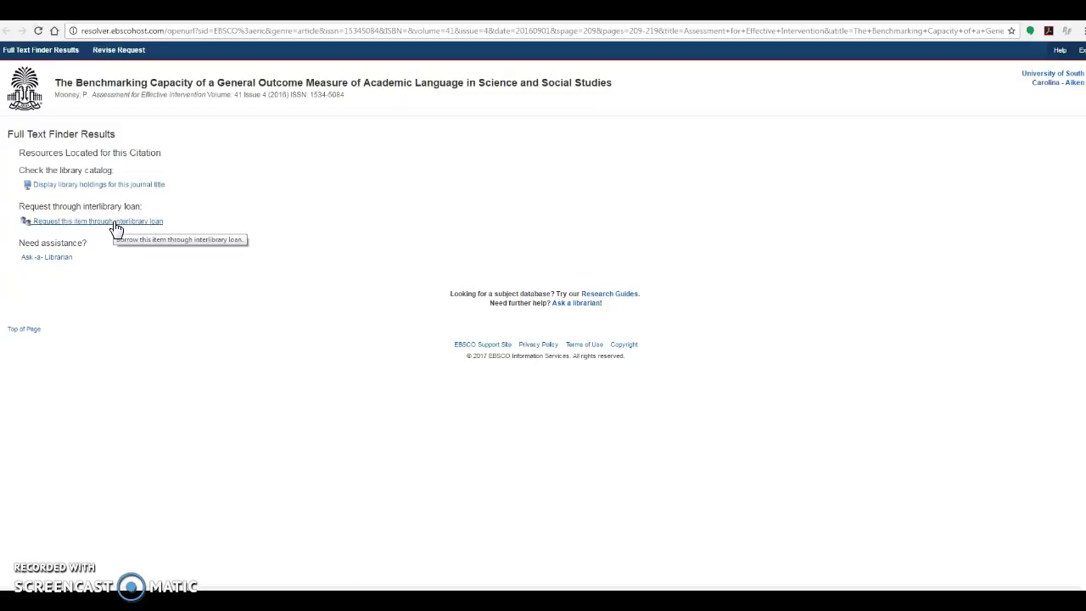
- Log in through the Aiken campus with the network username and password
click(116, 230)
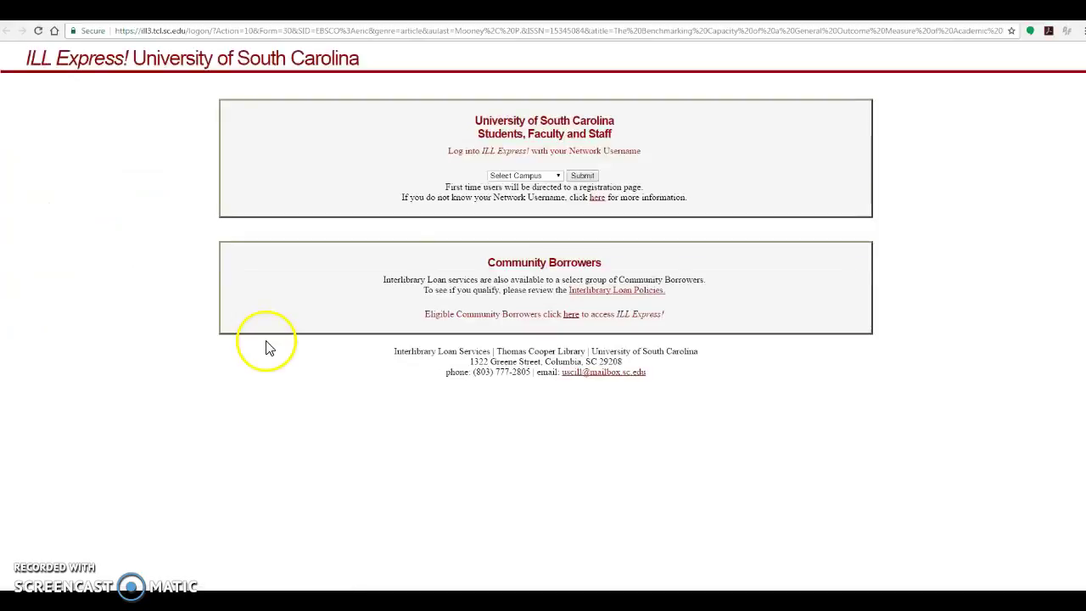
click(547, 177)
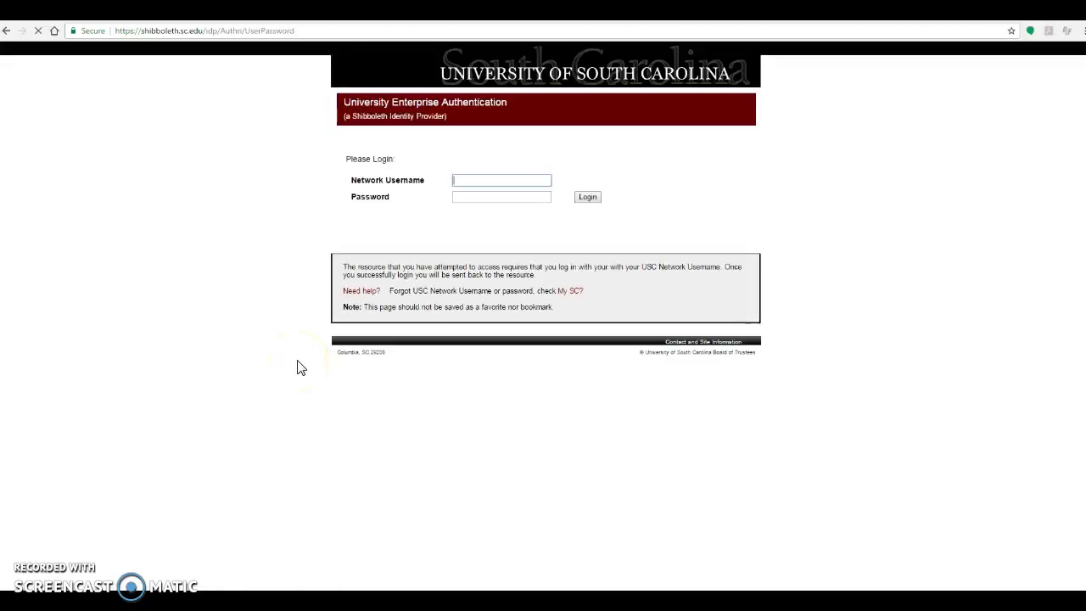
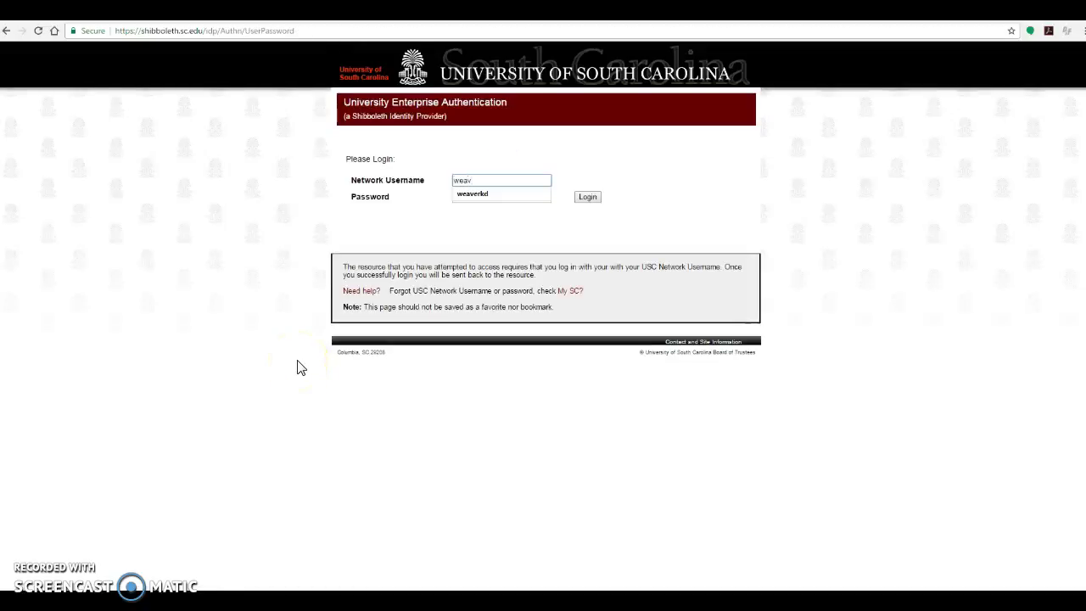
key(Tab)
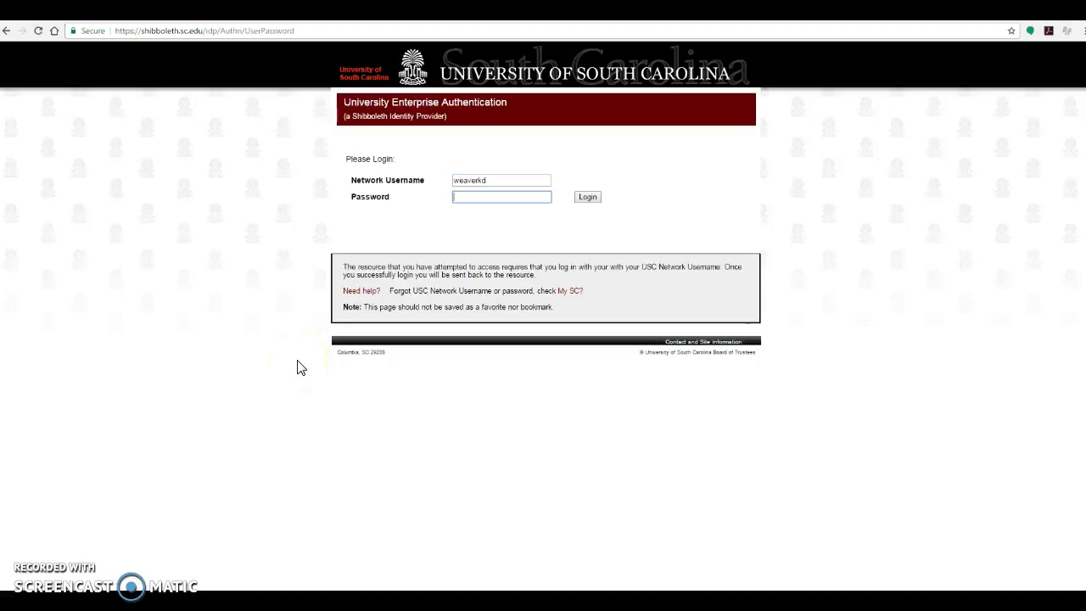
text(••••••••••)
key(Return)
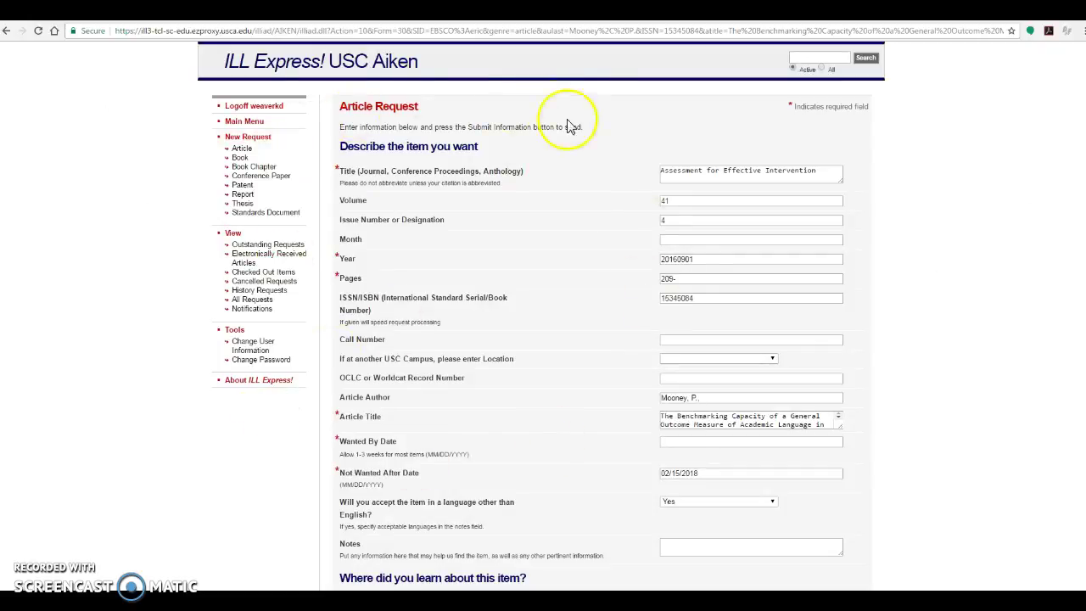
- Scroll the prefilled Article Request form to Submit Request, then return to the EBSCOhost record
scroll(1022, 241, down, 3)
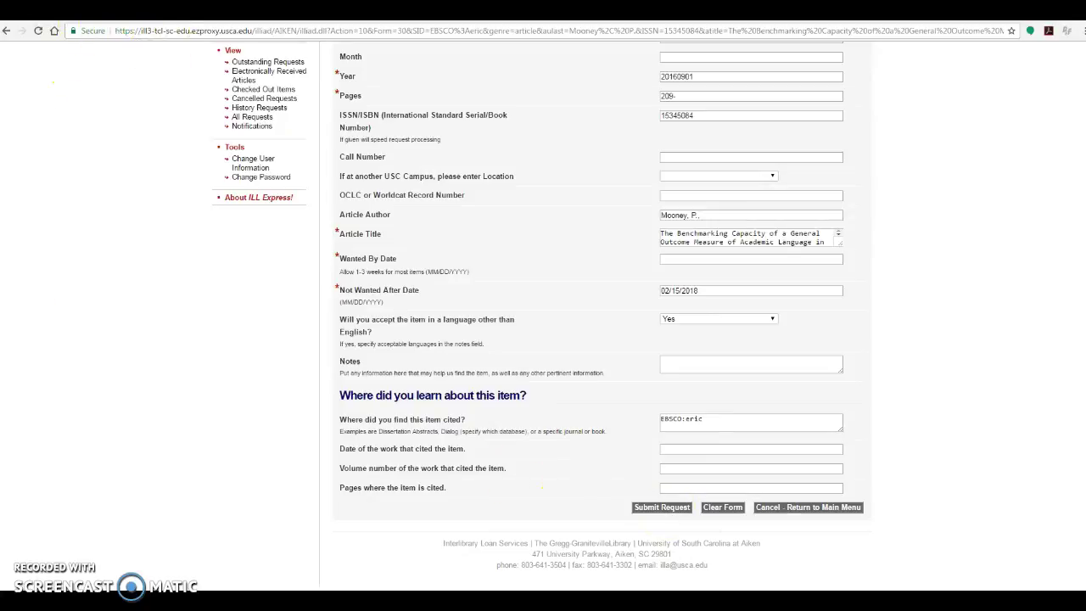
click(127, 13)
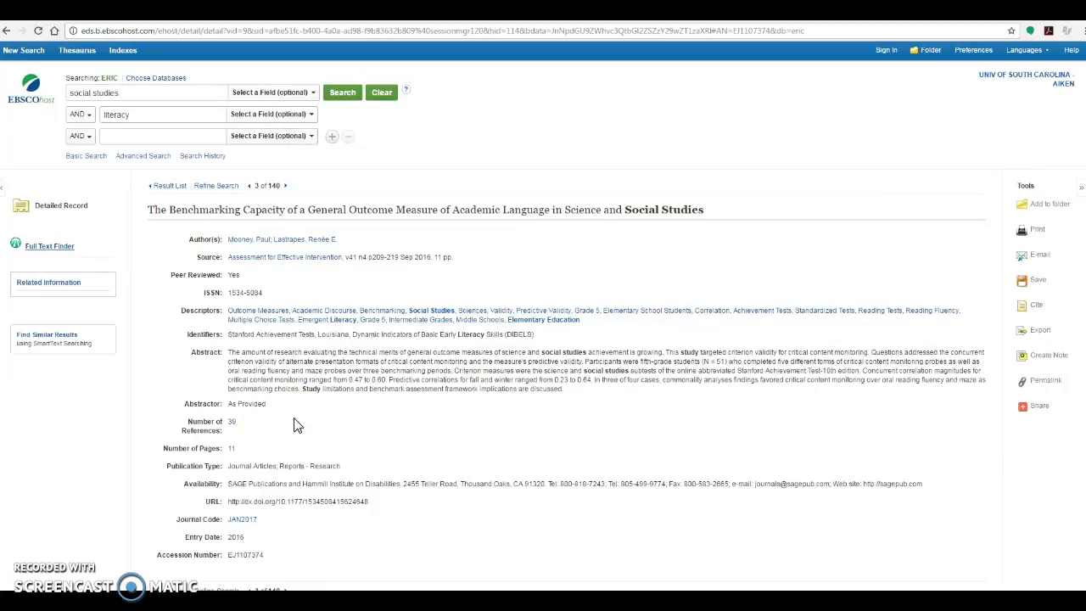
- Return to the Result List showing results 1–10 of 140
click(169, 186)
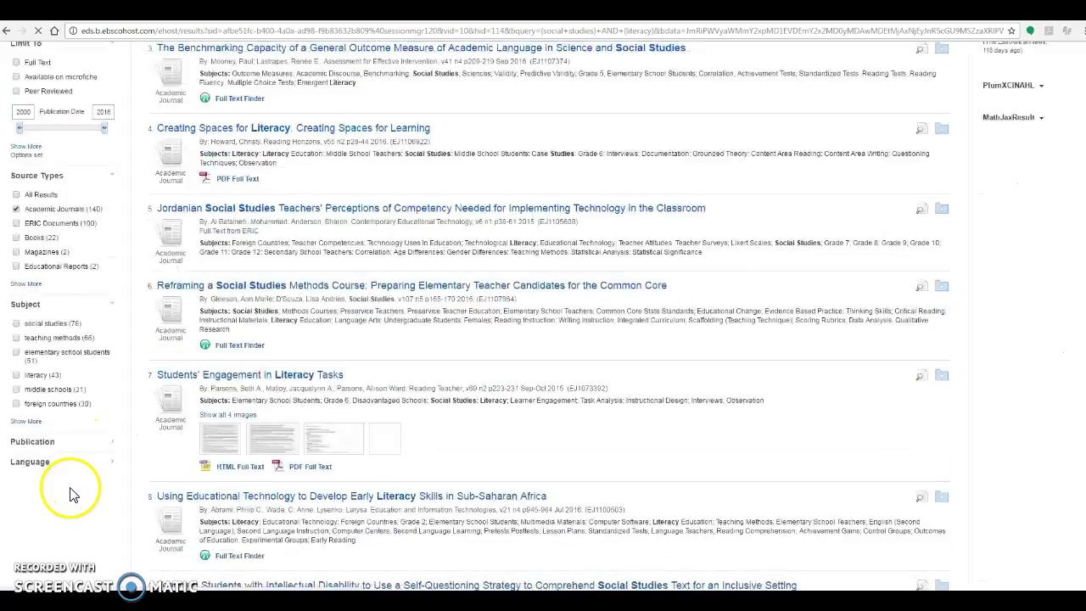
scroll(121, 479, up, 5)
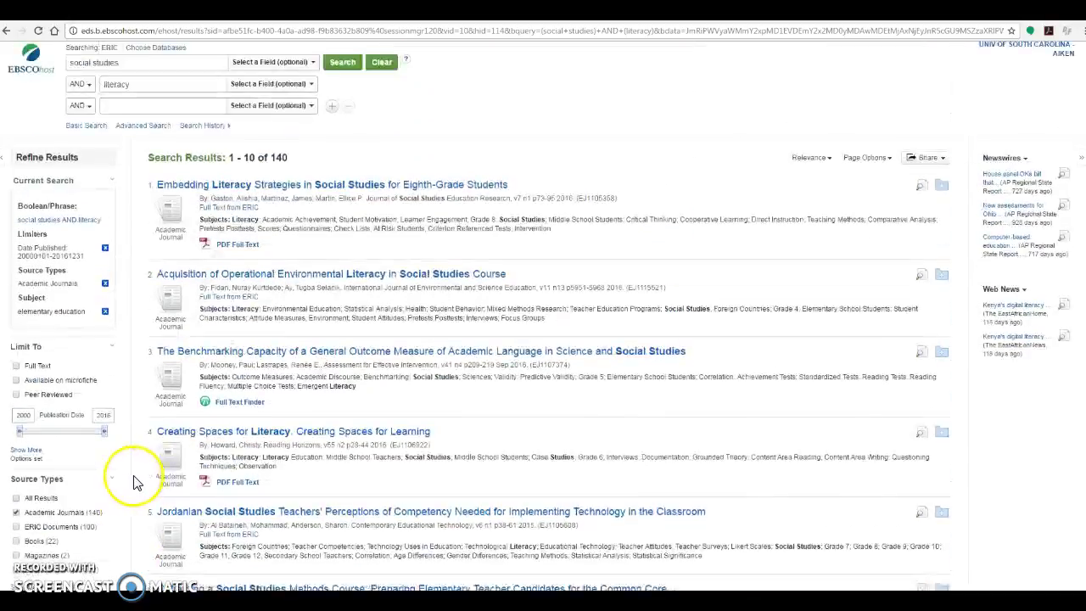